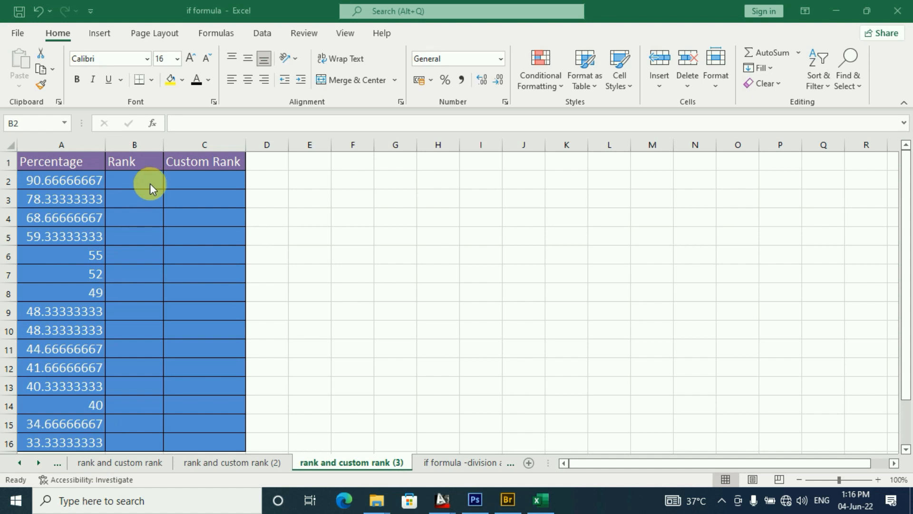
# - Enter the formula =RANK(A2,$A$2:$A$16) in cell B2 with an absolute reference range
pyautogui.click(148, 185)
pyautogui.write('=')
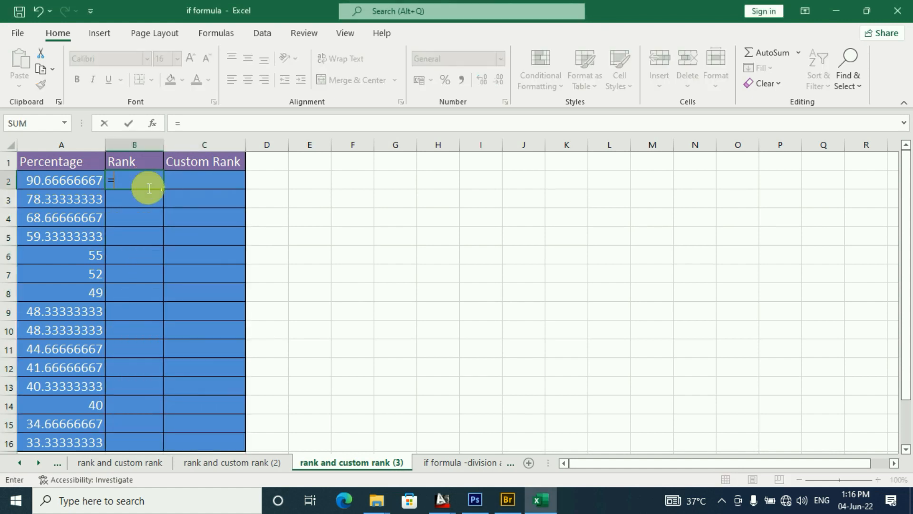
pyautogui.write('rank(')
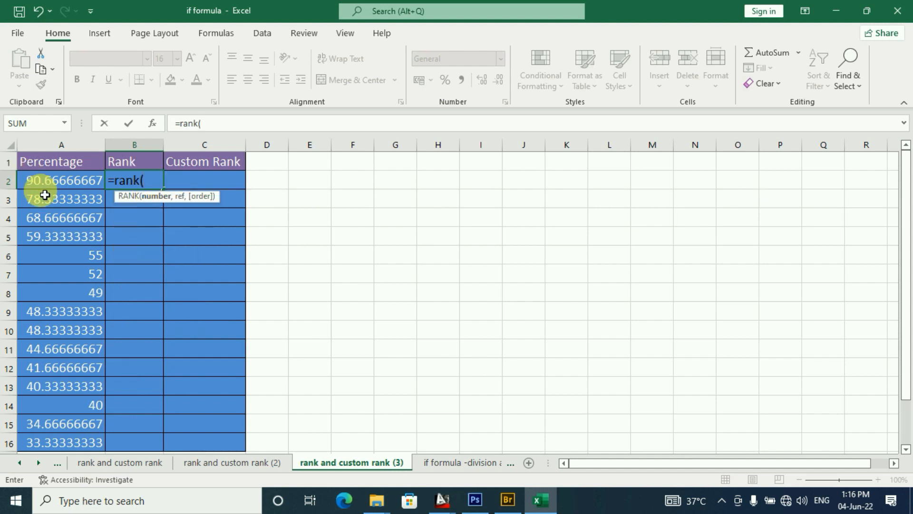
pyautogui.click(64, 186)
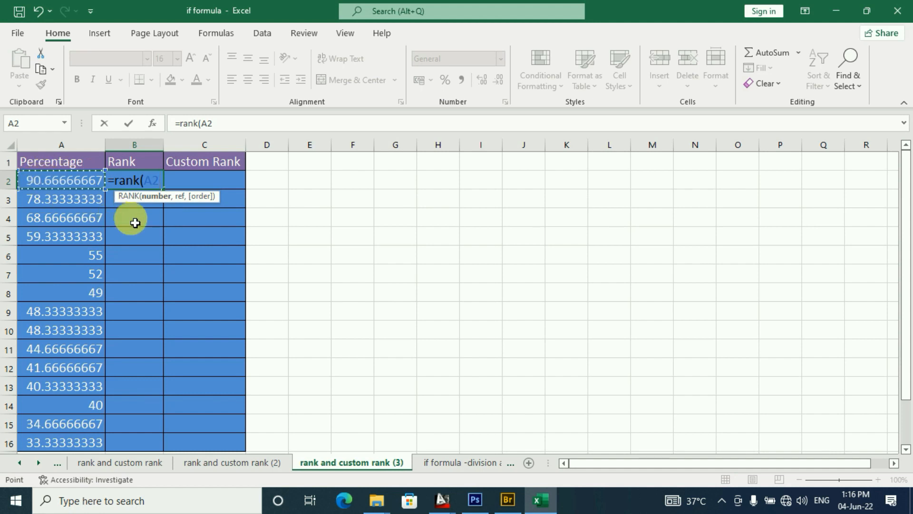
pyautogui.write(',')
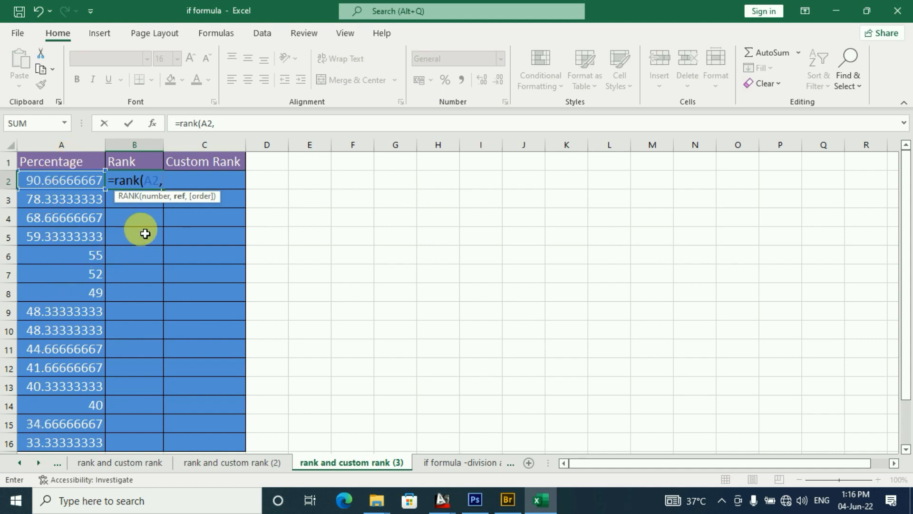
pyautogui.moveTo(67, 180); pyautogui.dragTo(92, 434)
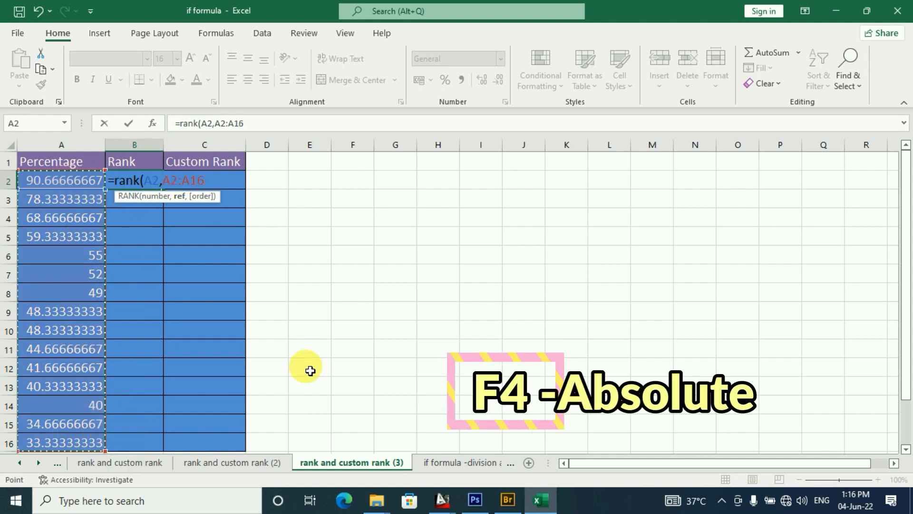
pyautogui.press('F4')
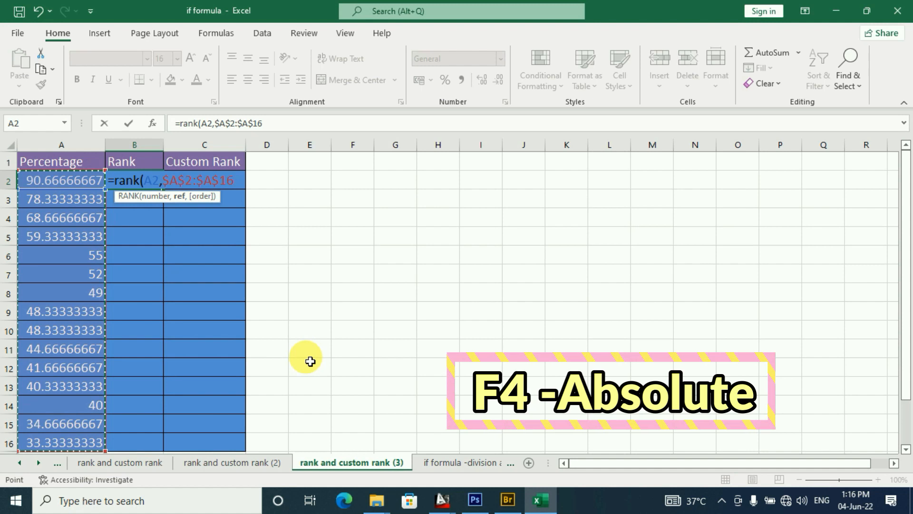
pyautogui.write(',')
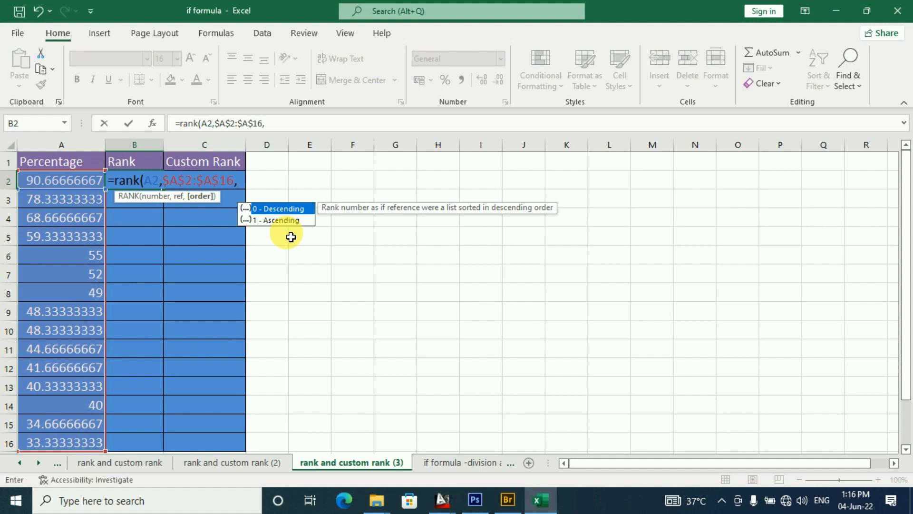
pyautogui.press('BackSpace')
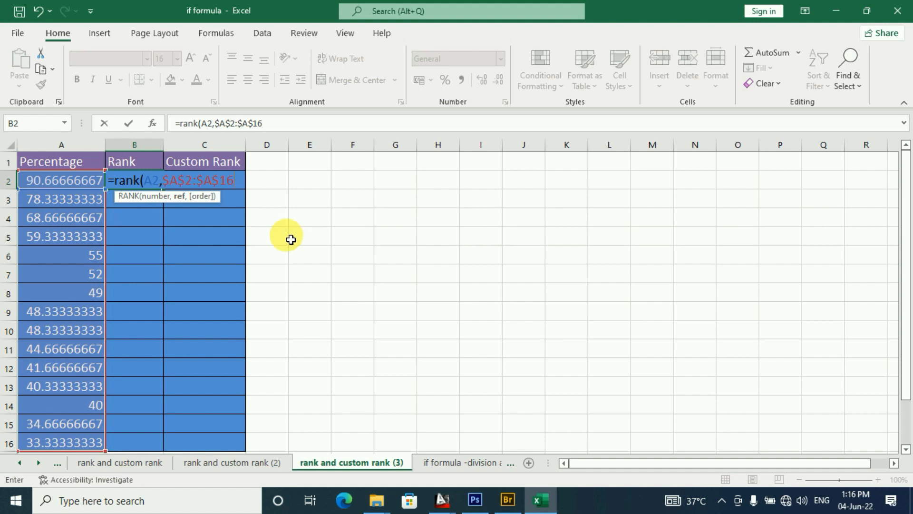
pyautogui.press('Return')
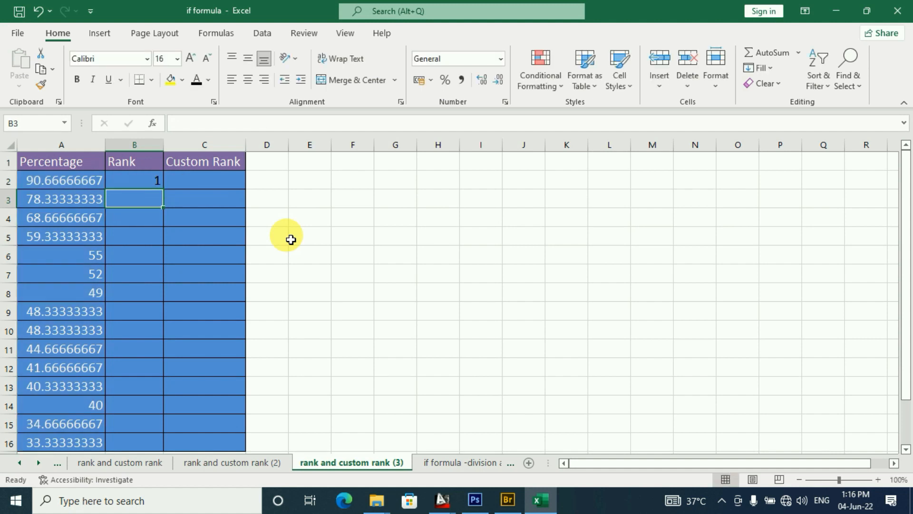
# - Fill the RANK formula from B2 down the Rank column through B16
pyautogui.click(133, 181)
pyautogui.click(164, 189)
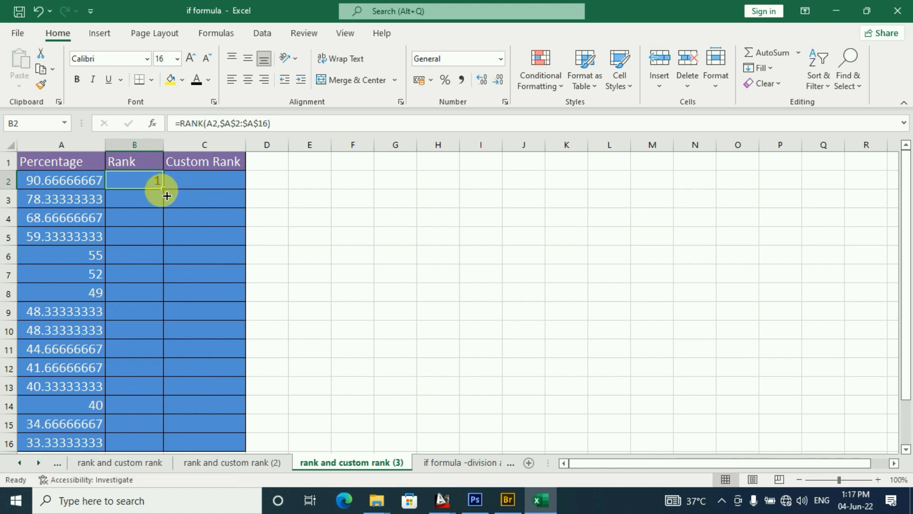
pyautogui.doubleClick(163, 189)
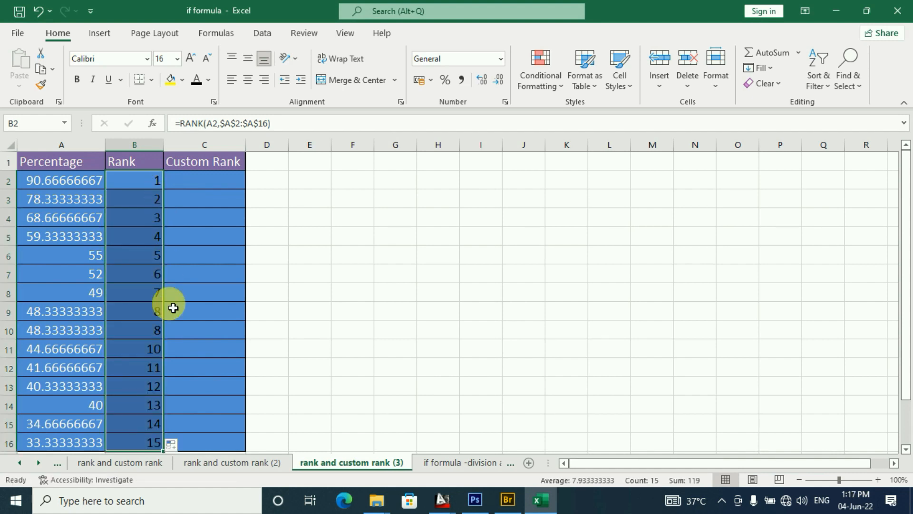
# - Examine the filled Rank column and compare the top ranks with their percentages in column A
pyautogui.moveTo(142, 404); pyautogui.dragTo(138, 389)
pyautogui.click(130, 349)
pyautogui.click(121, 276)
pyautogui.click(131, 216)
pyautogui.click(133, 181)
pyautogui.click(119, 274)
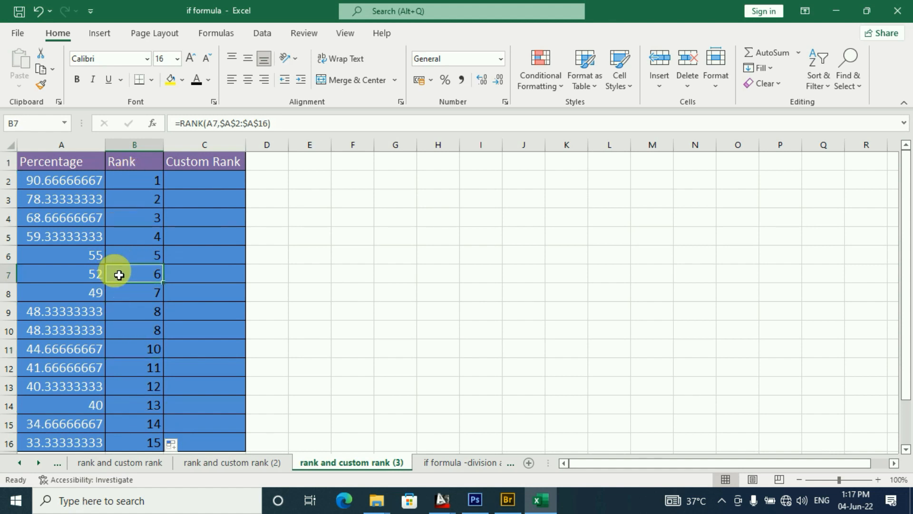
pyautogui.click(150, 185)
pyautogui.click(152, 205)
pyautogui.click(132, 261)
pyautogui.click(153, 187)
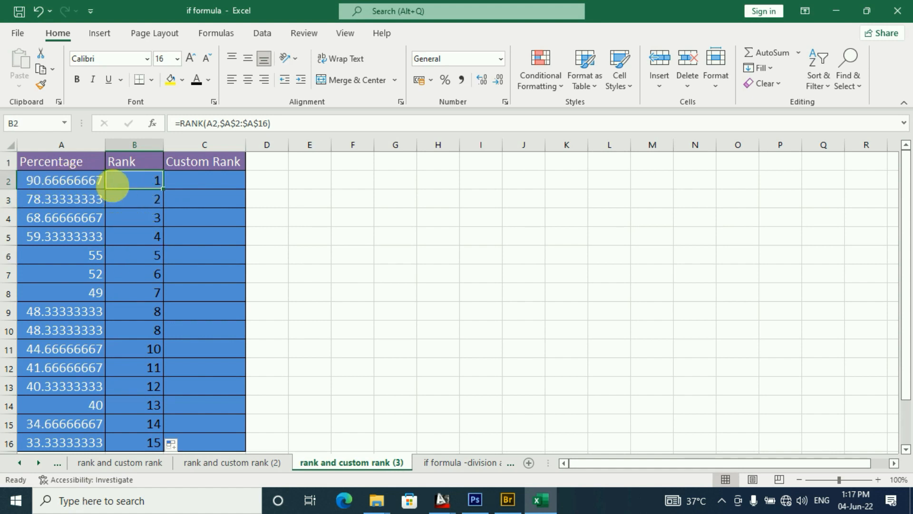
pyautogui.click(48, 200)
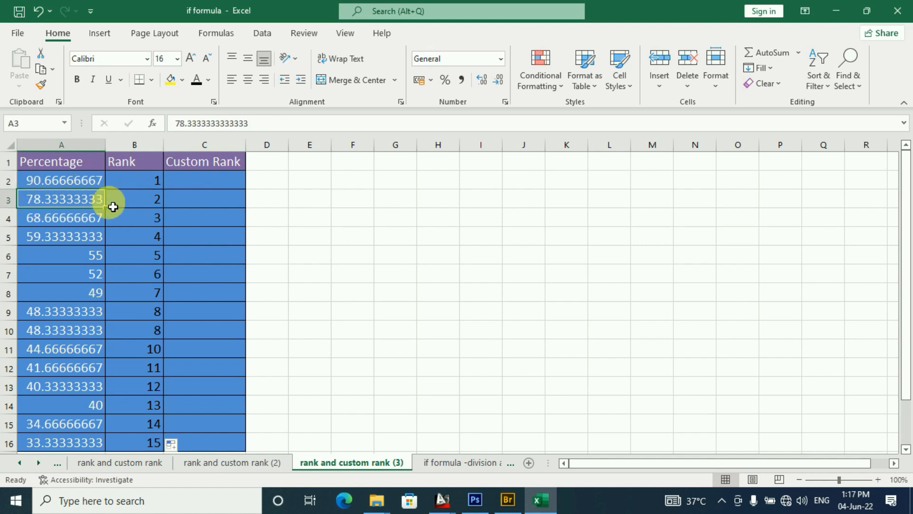
pyautogui.click(137, 201)
pyautogui.click(144, 218)
pyautogui.click(149, 238)
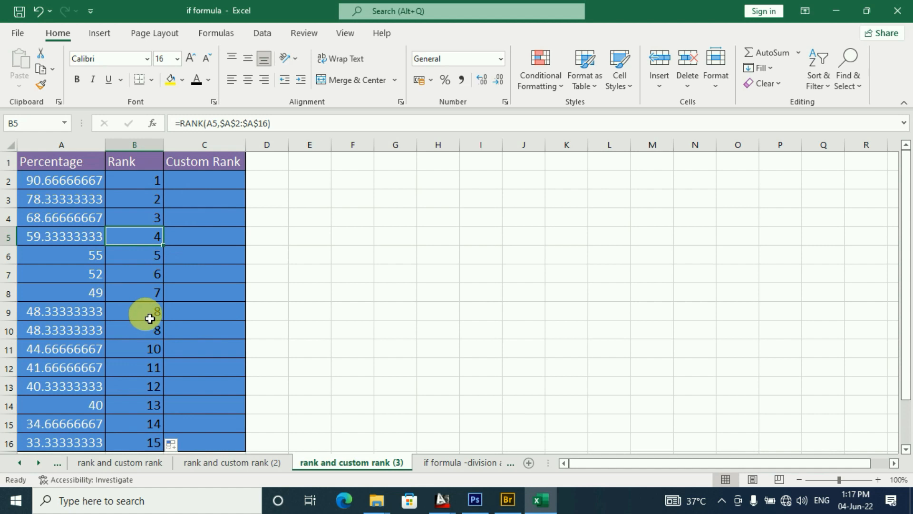
# - Compare the percentages in A9 and A10 with their ranks in B9 and B10 to check how ties are ranked
pyautogui.press('Down')
pyautogui.press('Down')
pyautogui.press('Down')
pyautogui.press('Down')
pyautogui.press('Down')
pyautogui.press('Up')
pyautogui.click(144, 333)
pyautogui.click(57, 312)
pyautogui.click(64, 335)
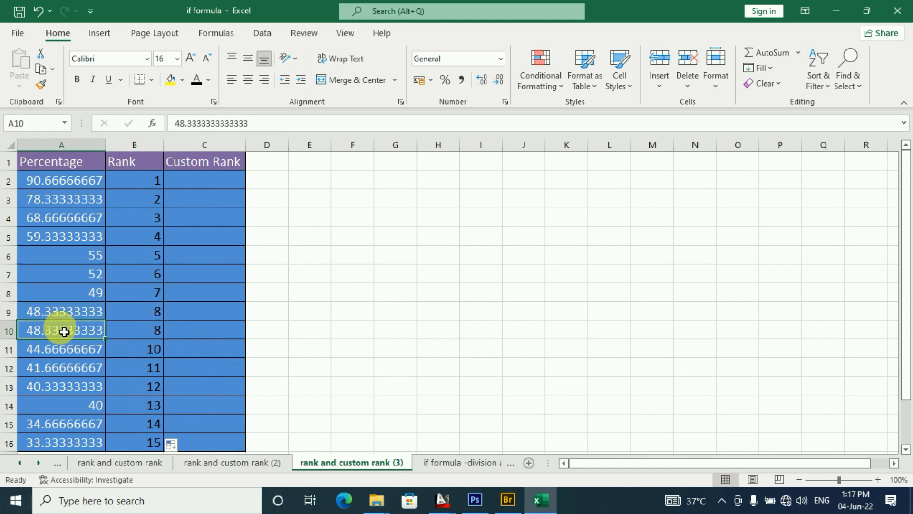
pyautogui.click(62, 310)
pyautogui.click(73, 338)
pyautogui.click(75, 315)
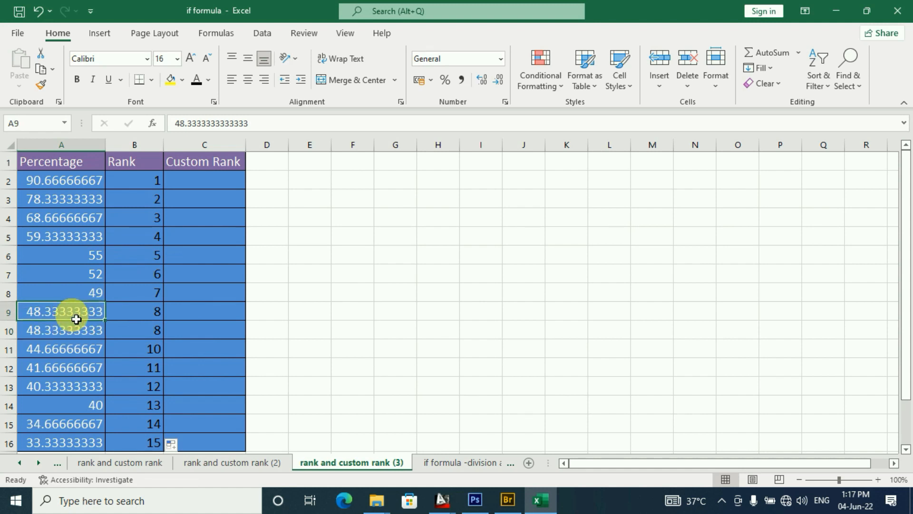
pyautogui.click(149, 314)
pyautogui.click(151, 335)
pyautogui.click(149, 312)
pyautogui.click(151, 333)
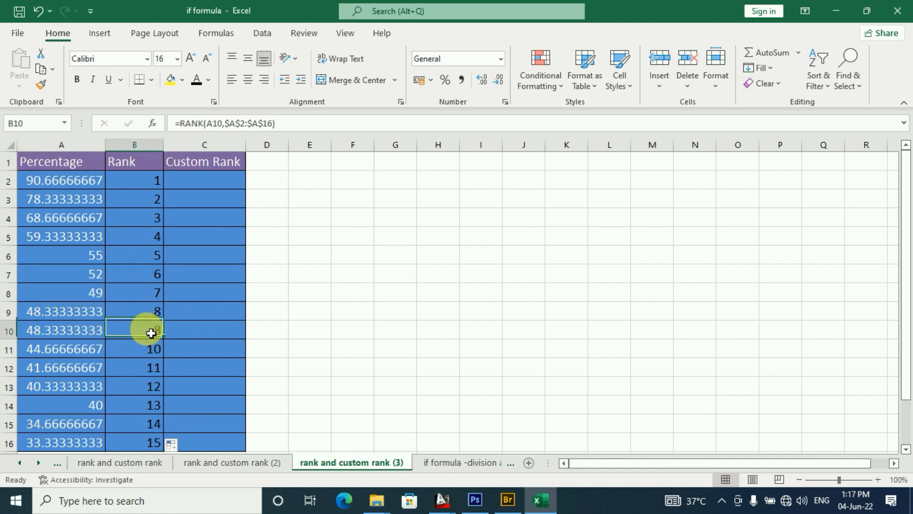
pyautogui.click(149, 315)
pyautogui.click(149, 333)
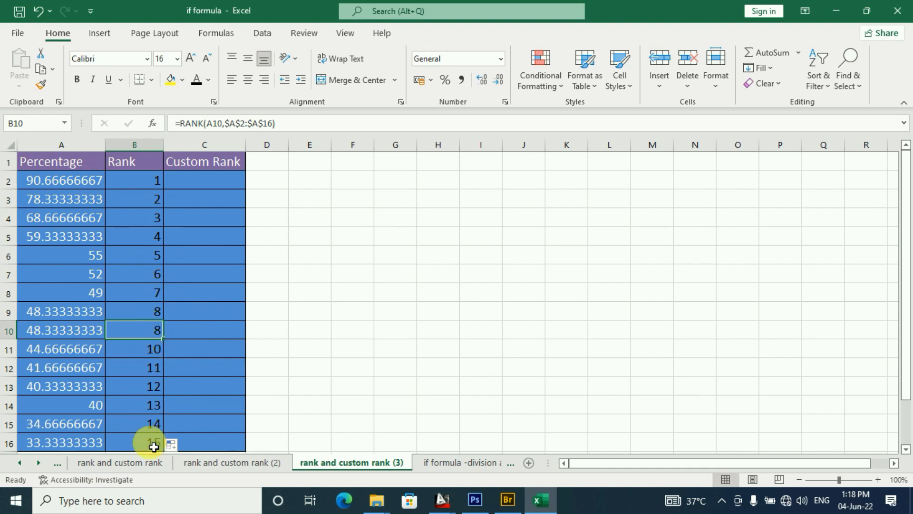
# - Begin the Custom Rank formula in C2 with RANK of A2 over the absolute range $A$2:$A$16
pyautogui.click(215, 186)
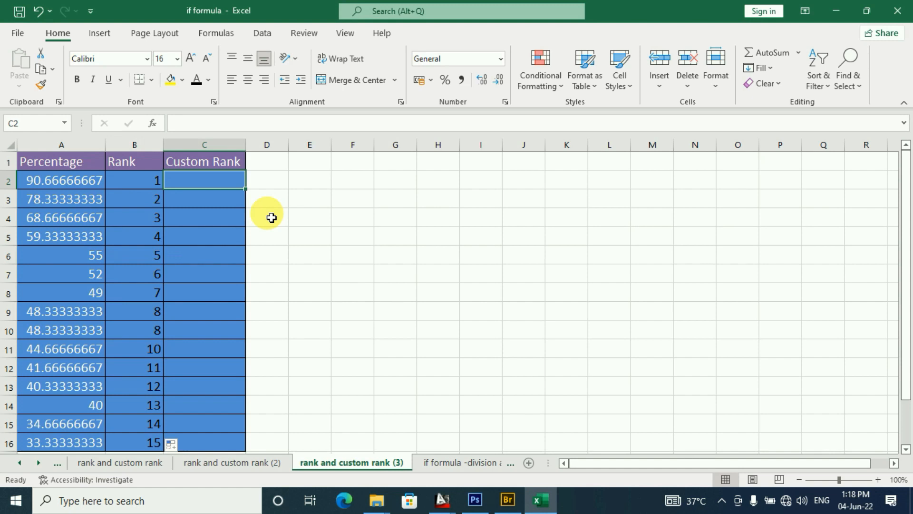
pyautogui.write('=rank(')
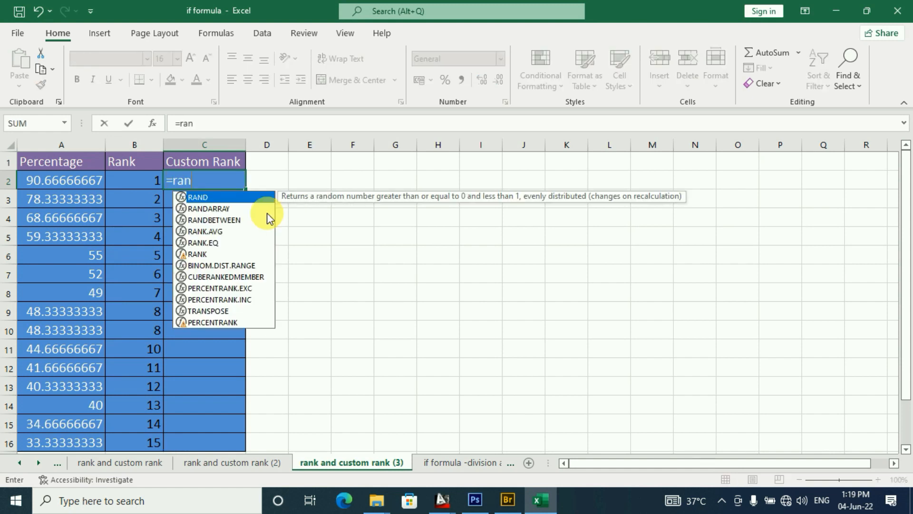
pyautogui.click(32, 184)
pyautogui.write(',')
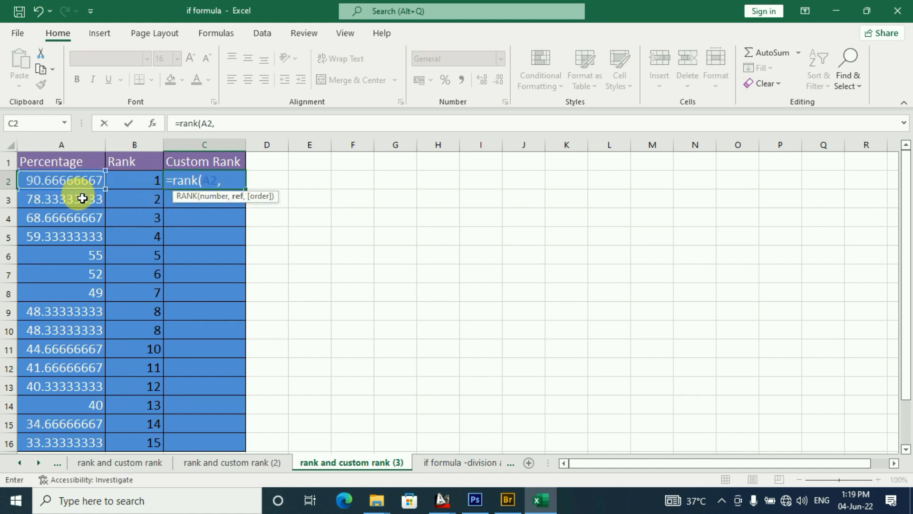
pyautogui.moveTo(67, 180); pyautogui.dragTo(67, 442)
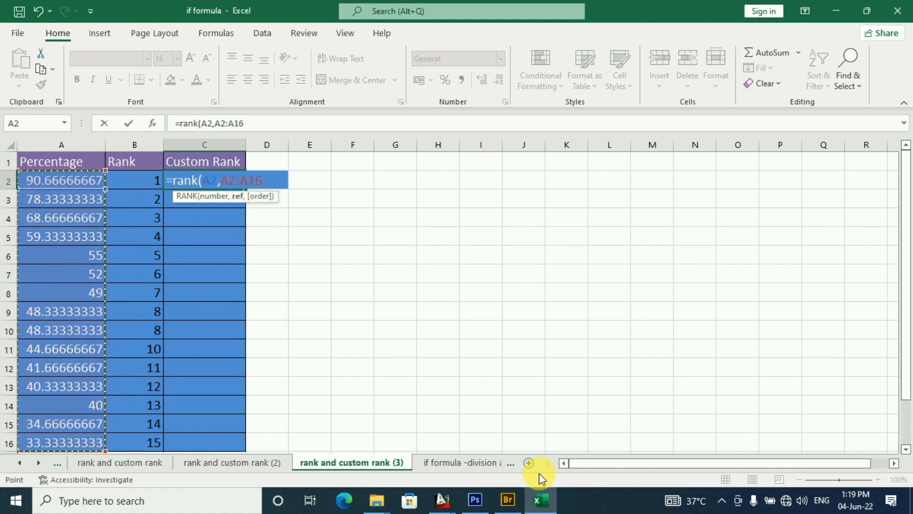
pyautogui.press('F4')
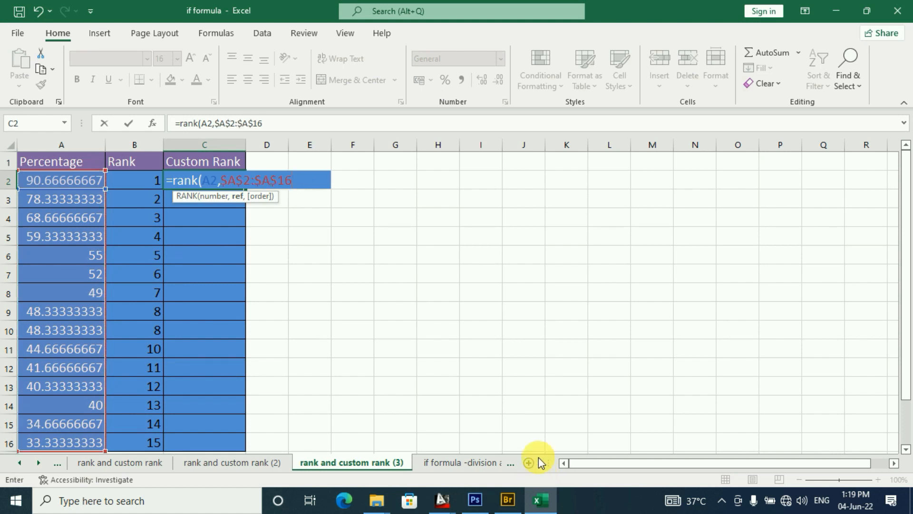
# - Complete the C2 formula by adding COUNTIF(A2:A16,A2) to the rank, and fill it down through C16
pyautogui.write(')+')
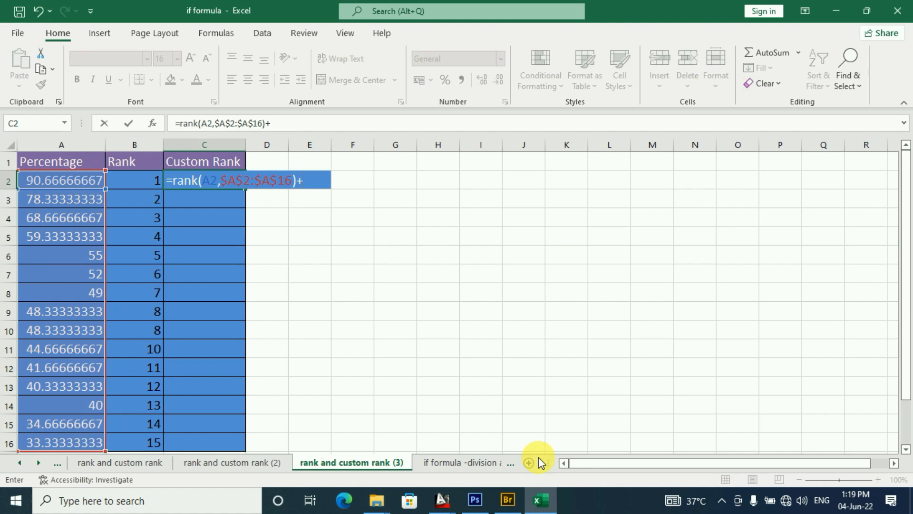
pyautogui.write('ountif(')
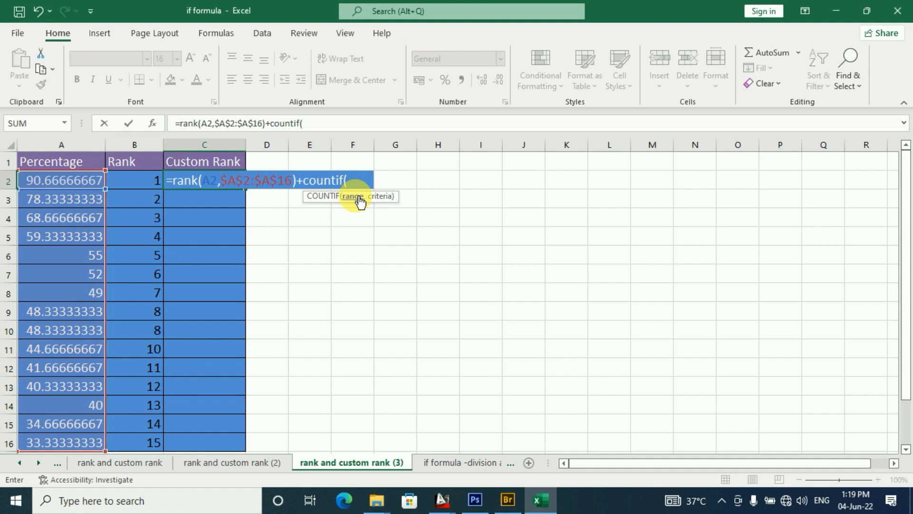
pyautogui.moveTo(76, 183); pyautogui.dragTo(71, 443)
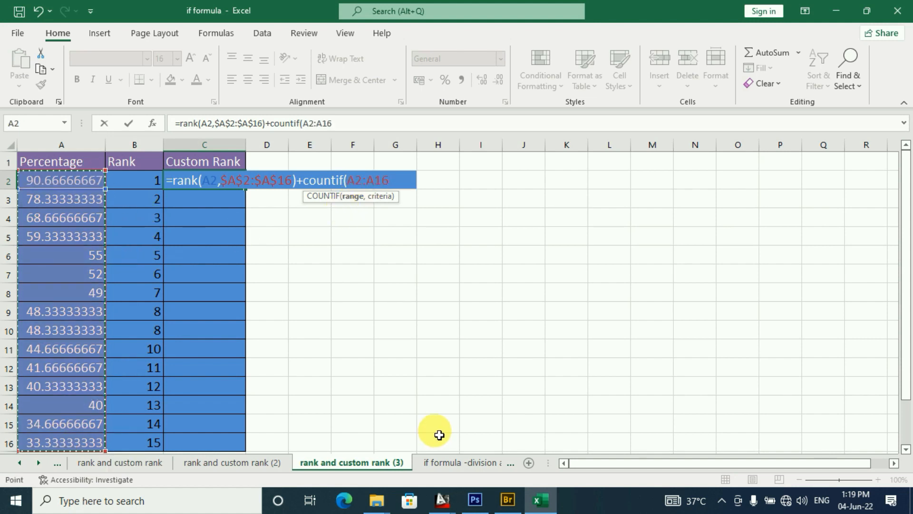
pyautogui.write(',')
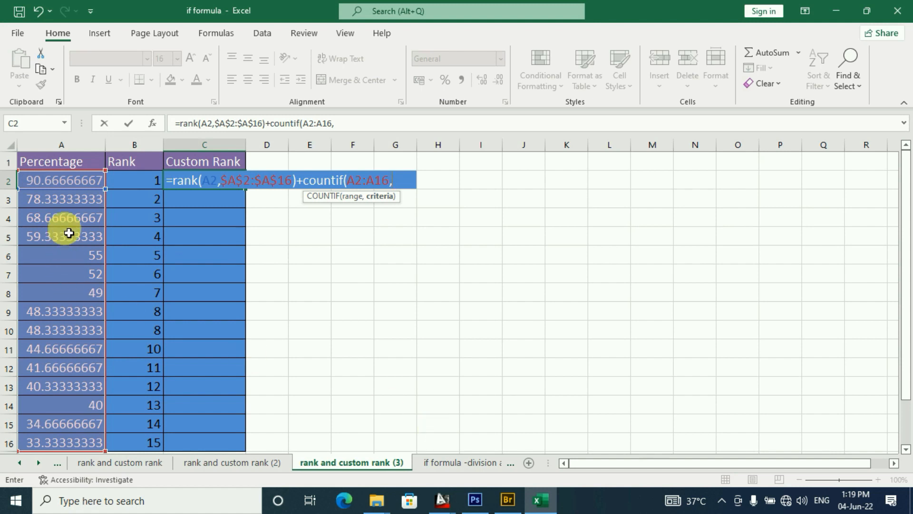
pyautogui.click(74, 185)
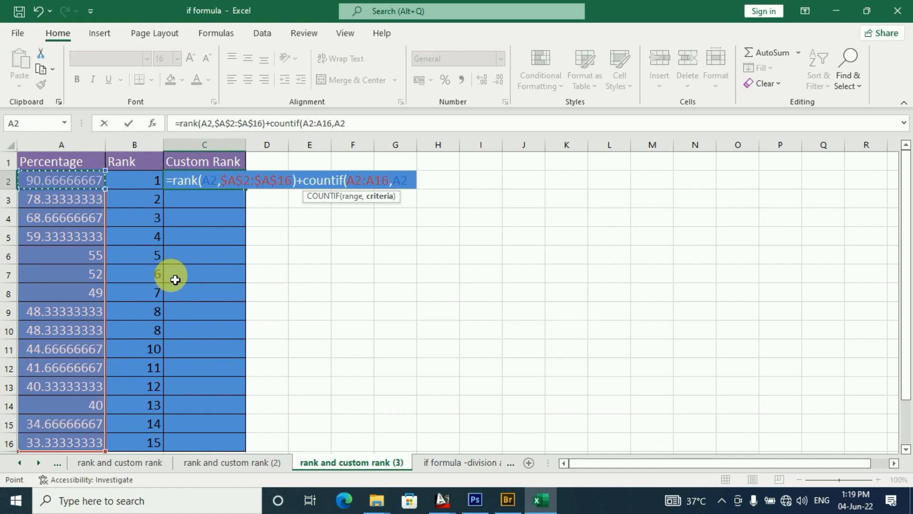
pyautogui.write(')')
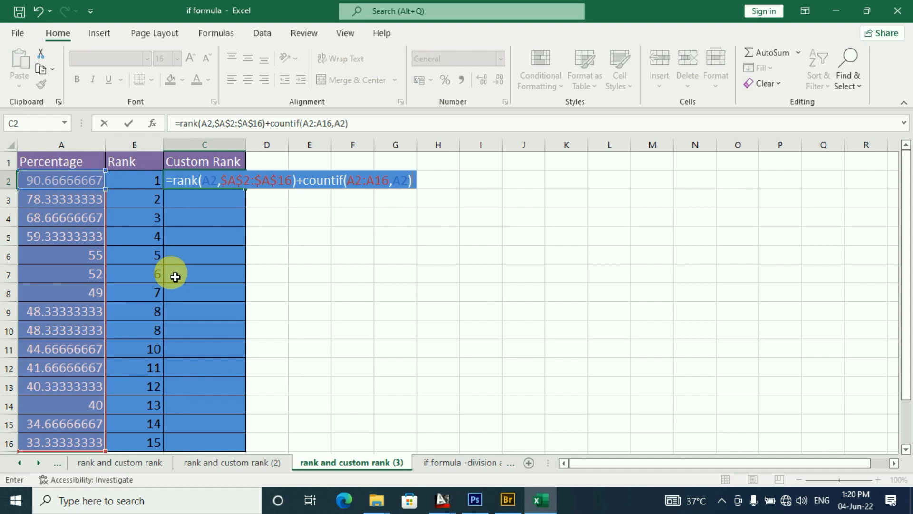
pyautogui.press('Return')
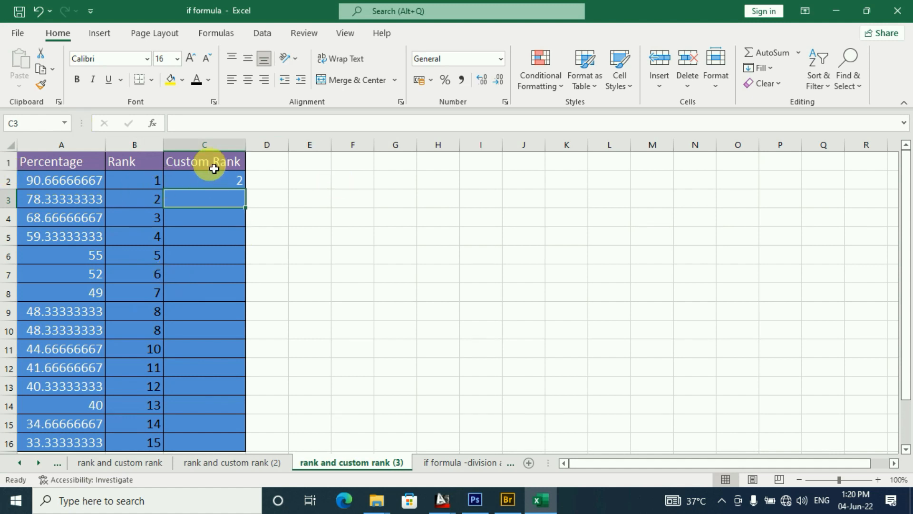
pyautogui.click(220, 185)
pyautogui.moveTo(245, 189); pyautogui.dragTo(222, 434)
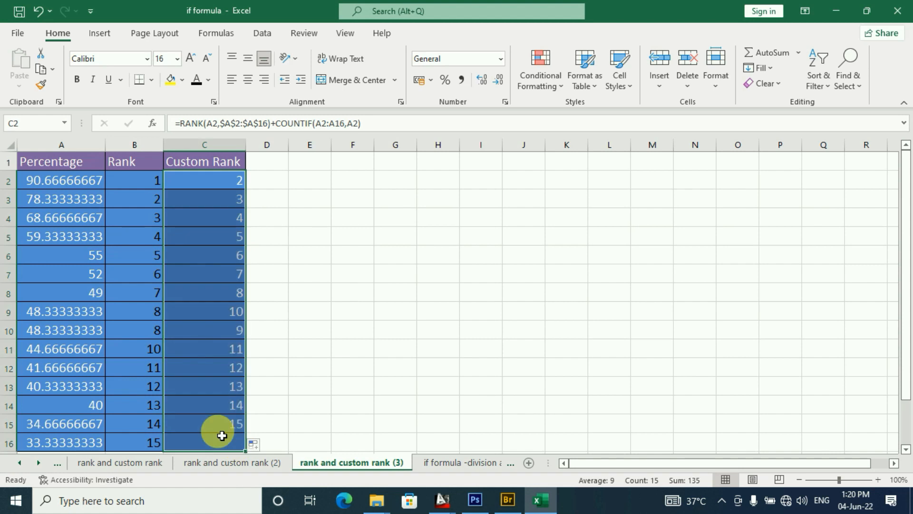
# - Check the Custom Rank values in column C against the percentages and inspect the formula in C2
pyautogui.click(236, 185)
pyautogui.click(41, 180)
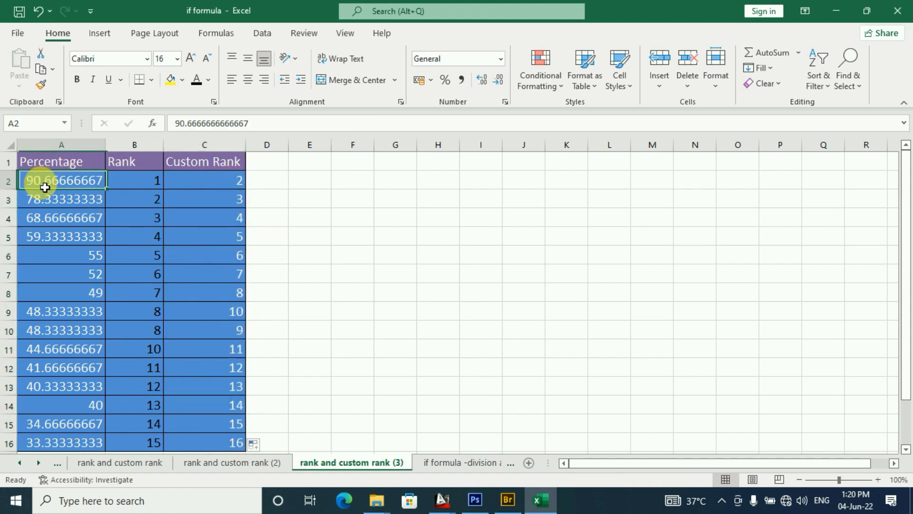
pyautogui.click(228, 186)
pyautogui.click(226, 236)
pyautogui.click(223, 293)
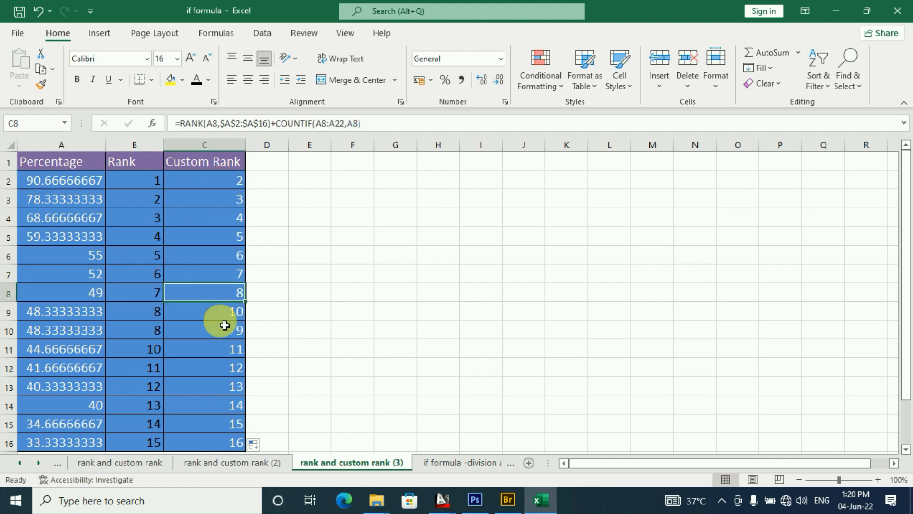
pyautogui.click(223, 184)
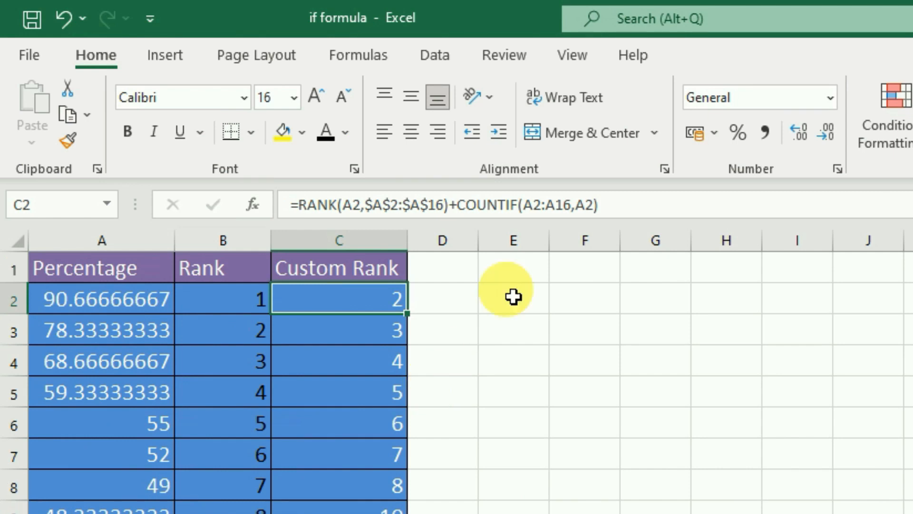
# - Append -1 to the RANK plus COUNTIF formula in C2 and fill it down through C16
pyautogui.click(616, 213)
pyautogui.write('-1')
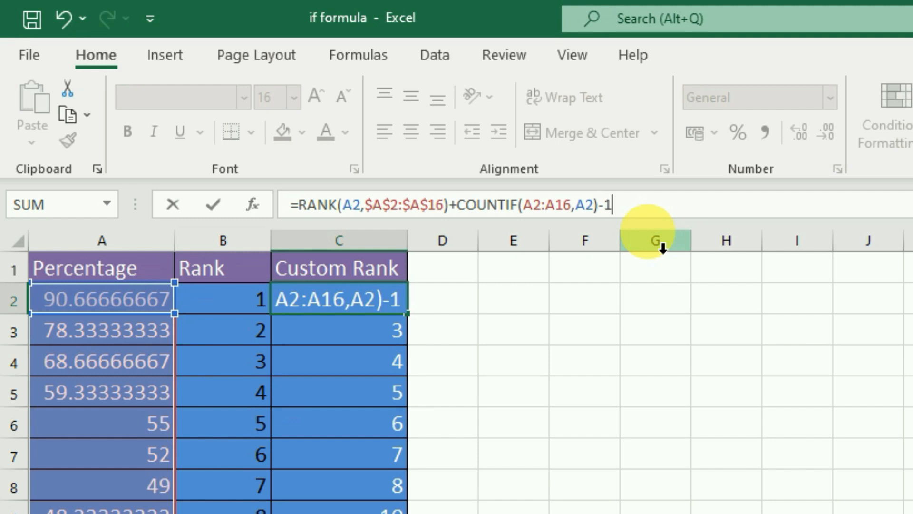
pyautogui.press('Return')
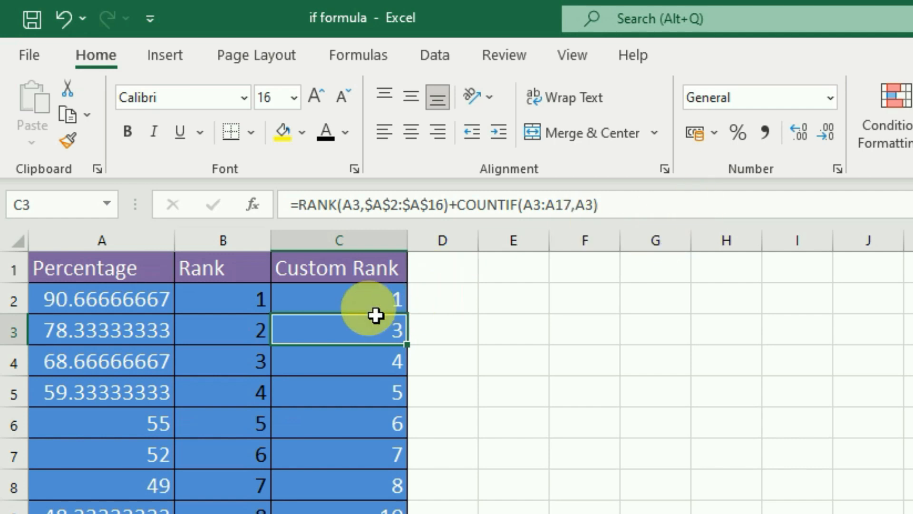
pyautogui.click(404, 296)
pyautogui.moveTo(408, 314); pyautogui.dragTo(266, 446)
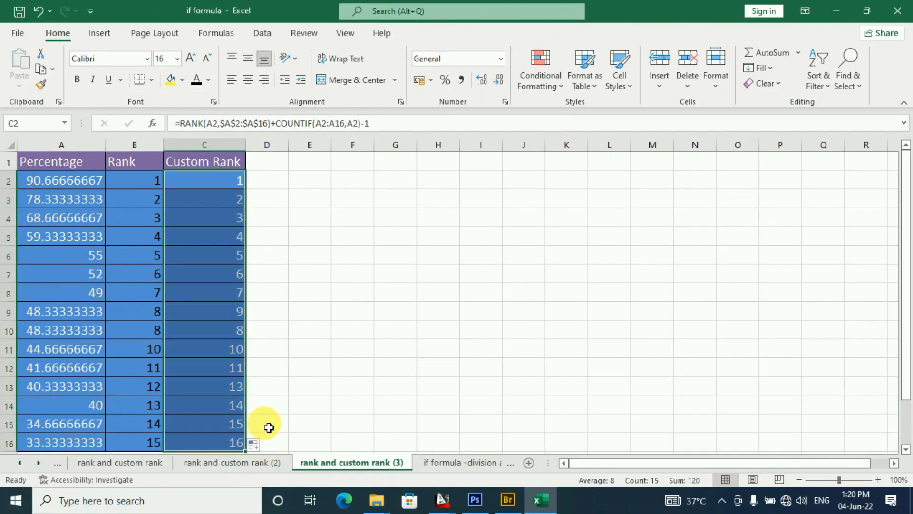
# - Check the refilled Custom Rank values in column C against column B, especially for the tied percentages in rows 9 and 10
pyautogui.click(217, 205)
pyautogui.click(225, 242)
pyautogui.click(221, 280)
pyautogui.click(223, 297)
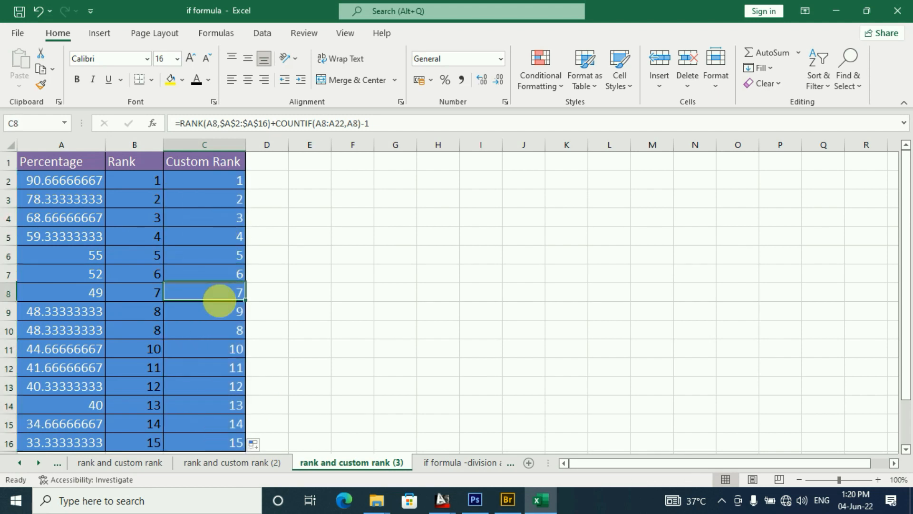
pyautogui.click(226, 334)
pyautogui.click(139, 329)
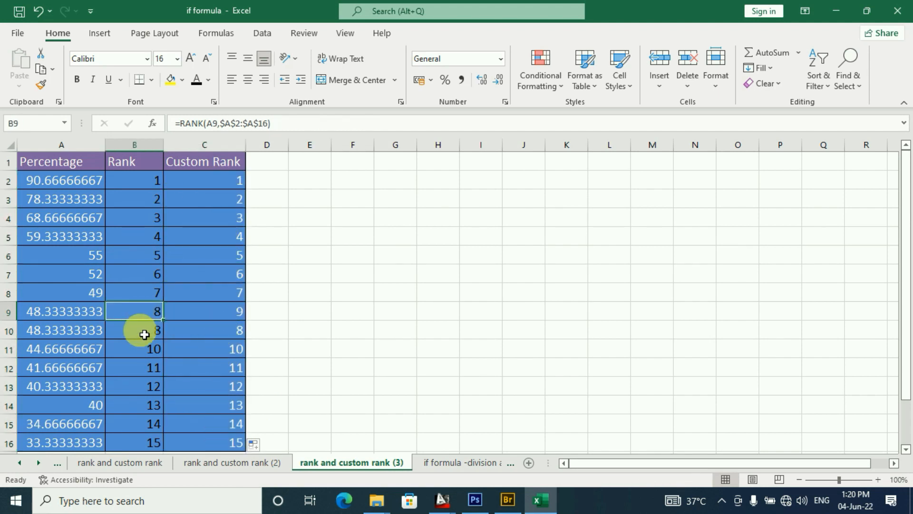
pyautogui.click(217, 328)
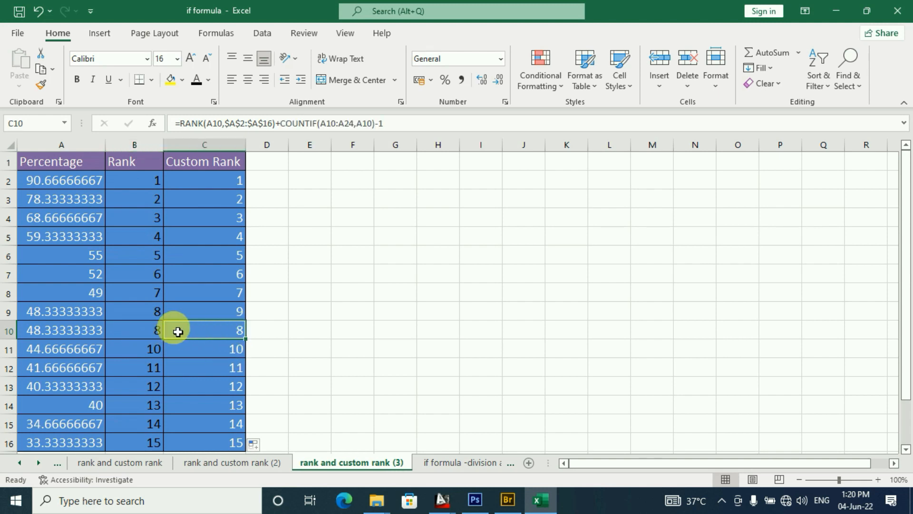
pyautogui.click(158, 318)
pyautogui.click(224, 312)
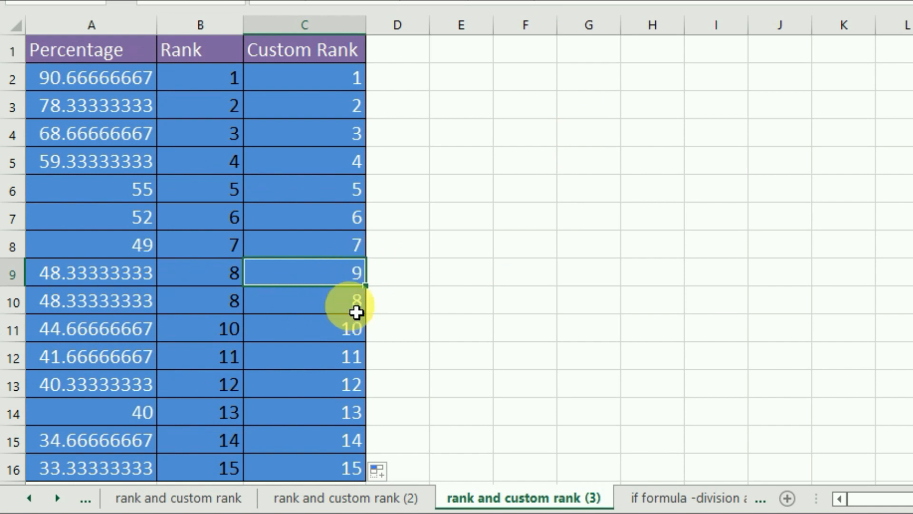
pyautogui.click(337, 321)
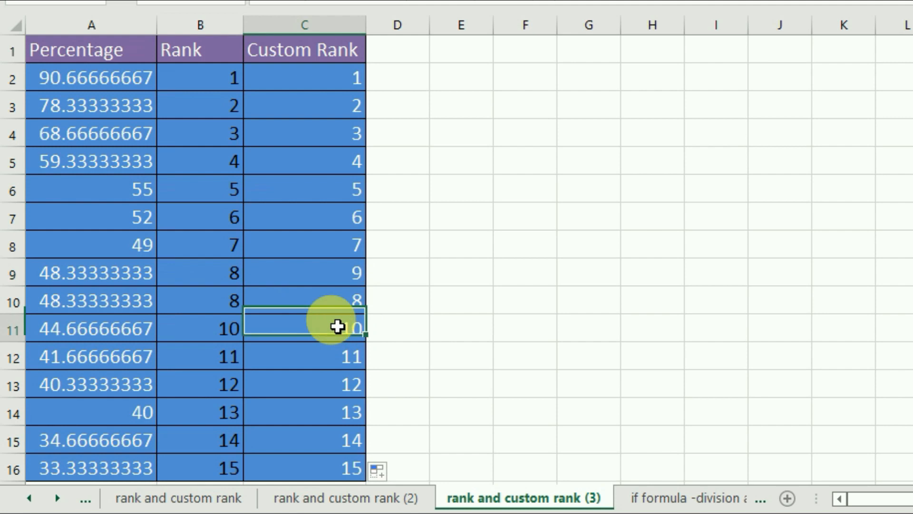
# - Evaluate the RANK and COUNTIF parts of the C9 formula in place, replacing each with its calculated value, and commit the formula
pyautogui.click(364, 278)
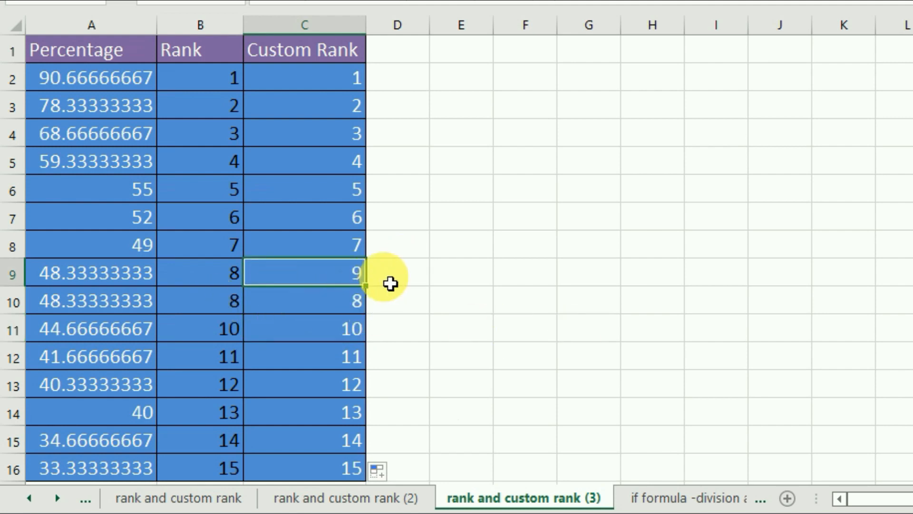
pyautogui.press('F2')
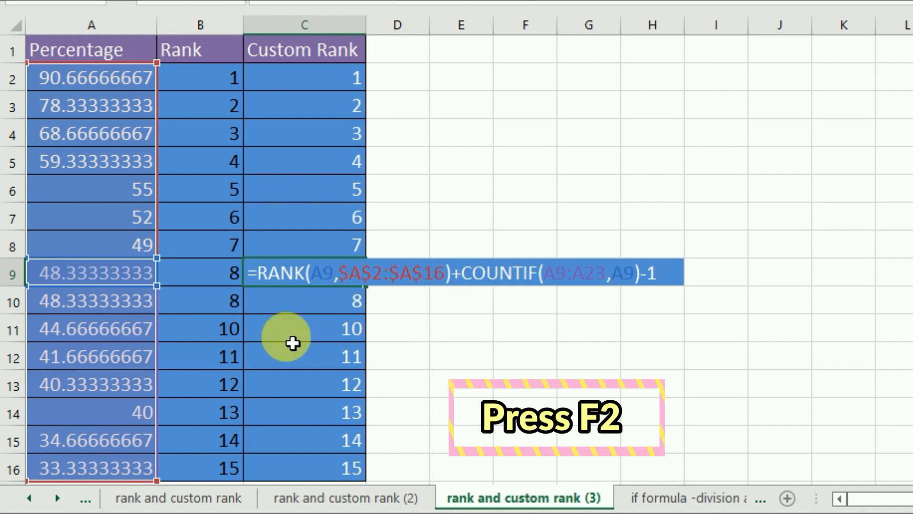
pyautogui.moveTo(266, 283); pyautogui.dragTo(451, 283)
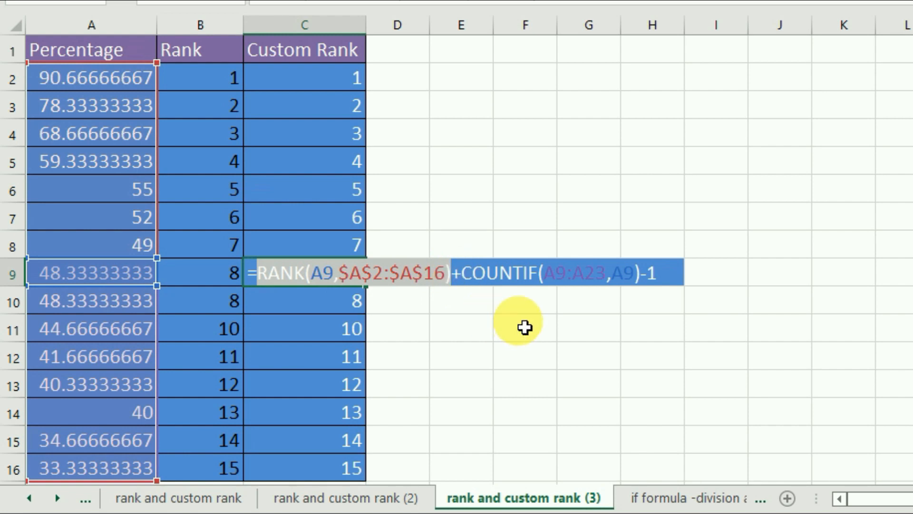
pyautogui.press('F9')
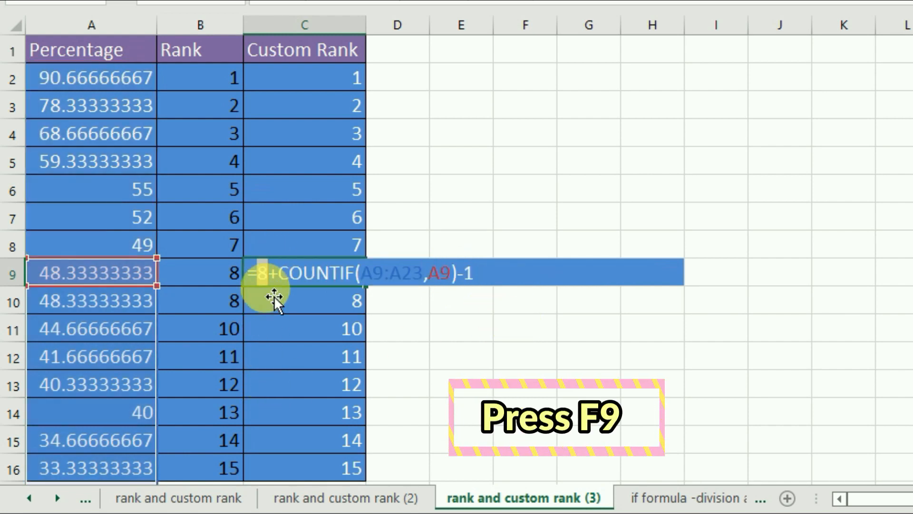
pyautogui.moveTo(291, 283); pyautogui.dragTo(467, 275)
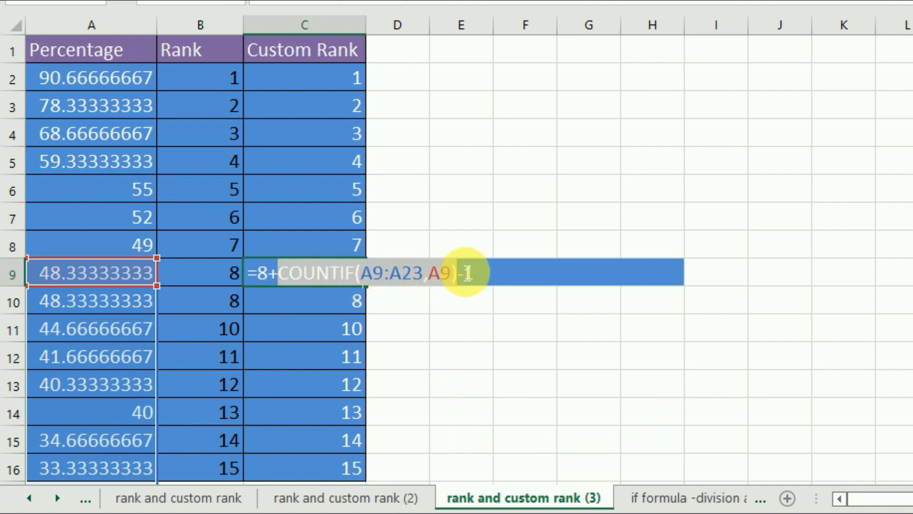
pyautogui.press('F9')
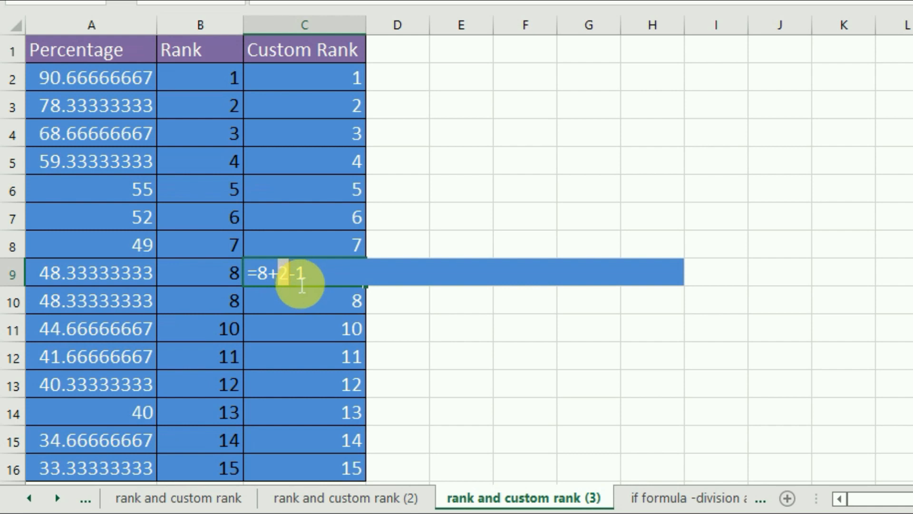
pyautogui.press('Return')
pyautogui.click(335, 280)
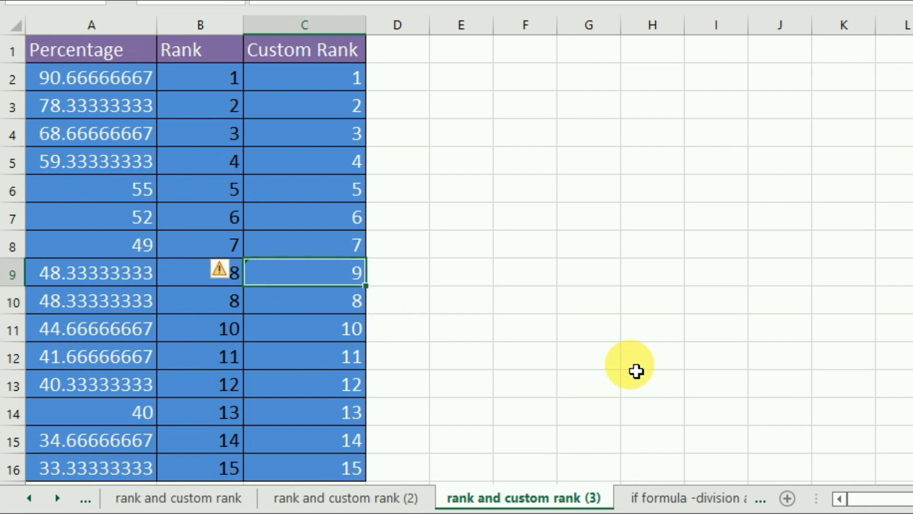
# - Evaluate the RANK and COUNTIF parts of the C10 formula in place the same way and commit the formula
pyautogui.click(347, 308)
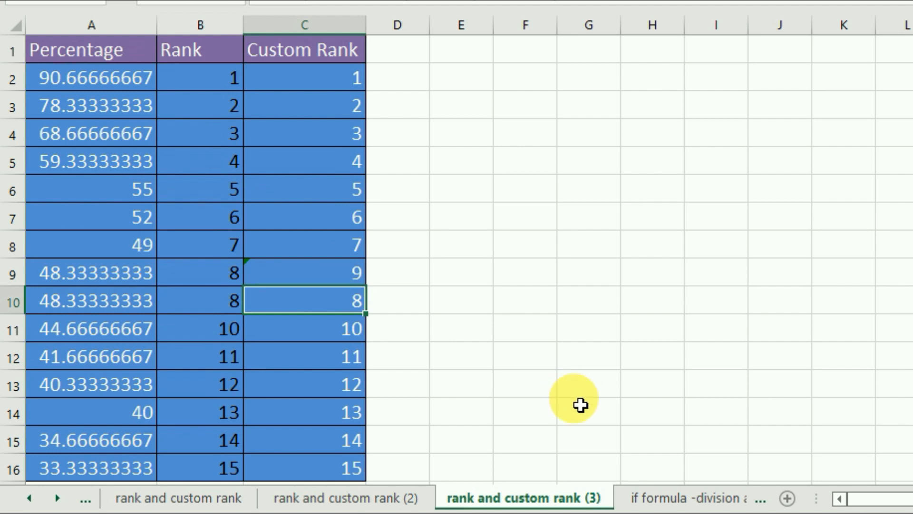
pyautogui.press('F2')
pyautogui.moveTo(268, 311); pyautogui.dragTo(469, 302)
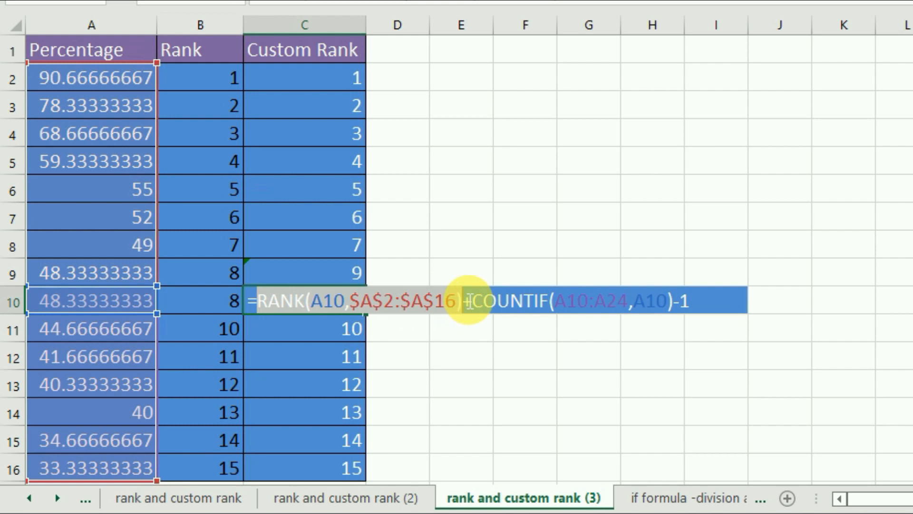
pyautogui.press('F9')
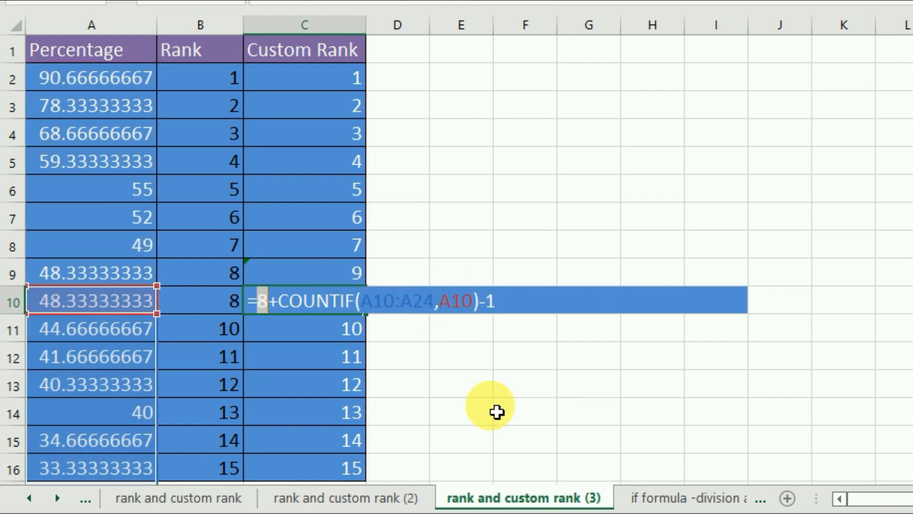
pyautogui.moveTo(277, 305); pyautogui.dragTo(478, 303)
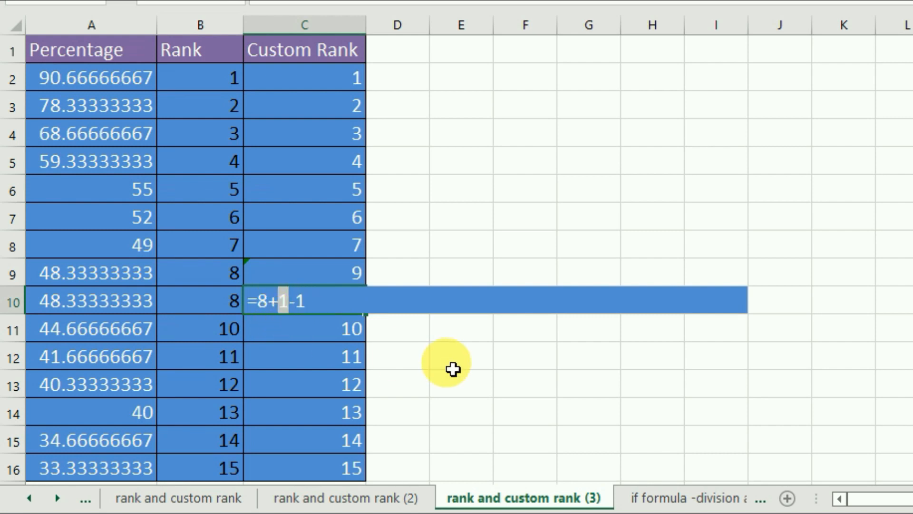
pyautogui.press('Return')
pyautogui.press('Up')
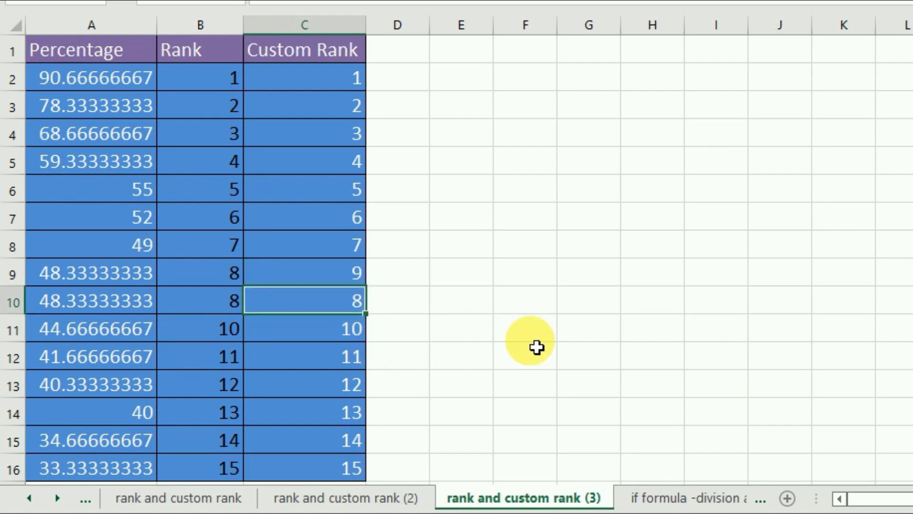